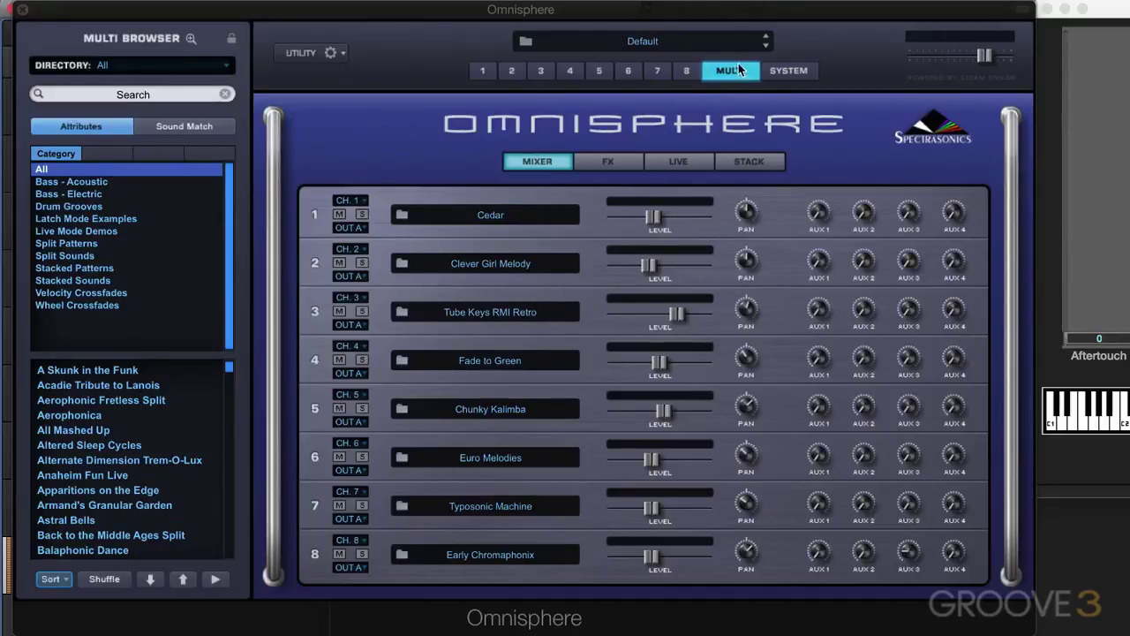
Show the Stack layout and compare its NOTES, VELO and CC range views, ending on NOTES
{"action": "left_click", "coordinate": [750, 162]}
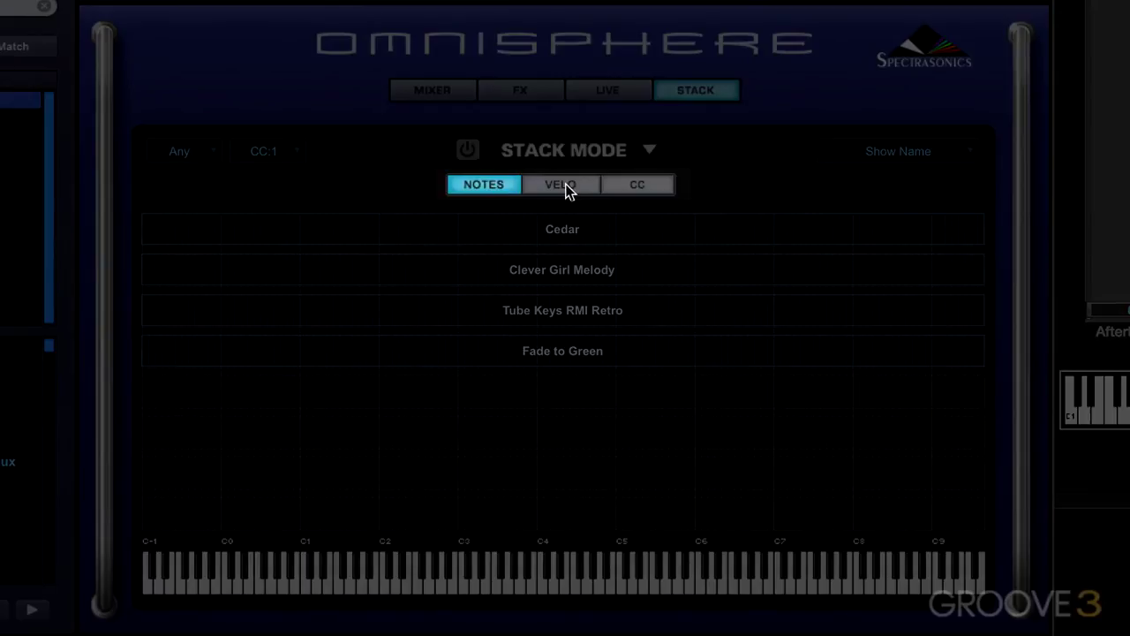
{"action": "left_click", "coordinate": [568, 189]}
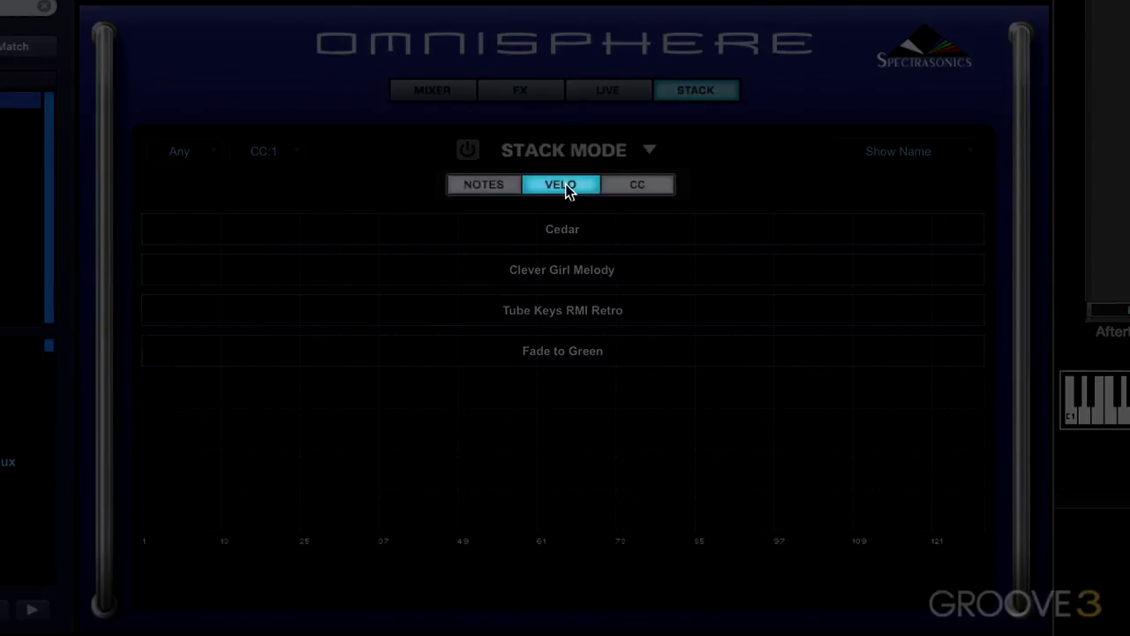
{"action": "left_click", "coordinate": [637, 185]}
{"action": "left_click", "coordinate": [482, 184]}
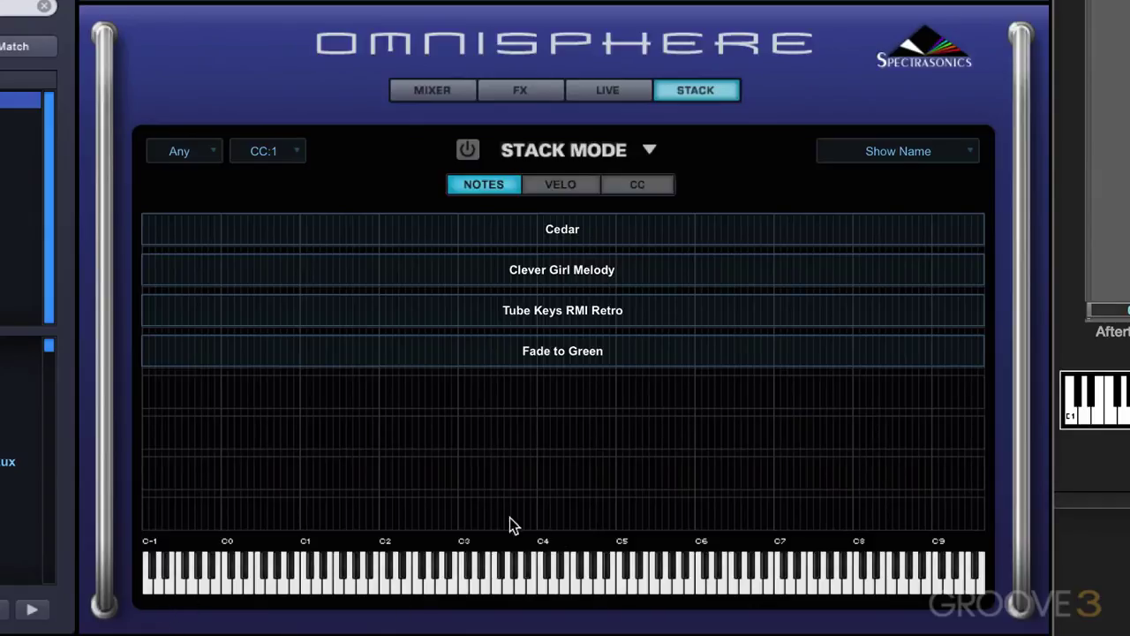
{"action": "left_click", "coordinate": [559, 198]}
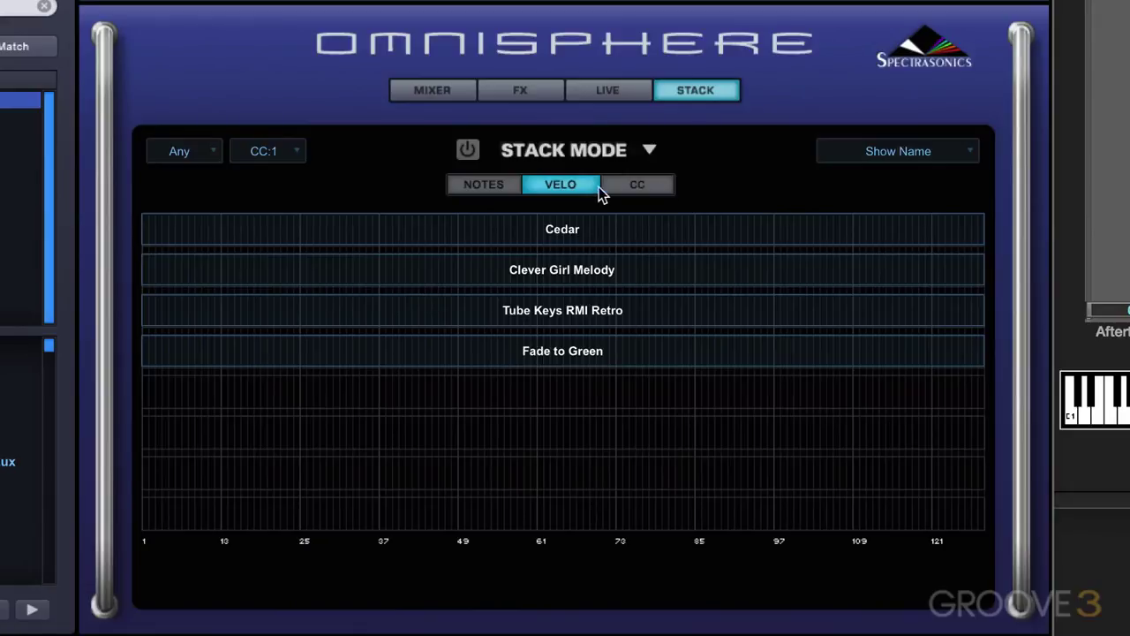
{"action": "left_click", "coordinate": [645, 189]}
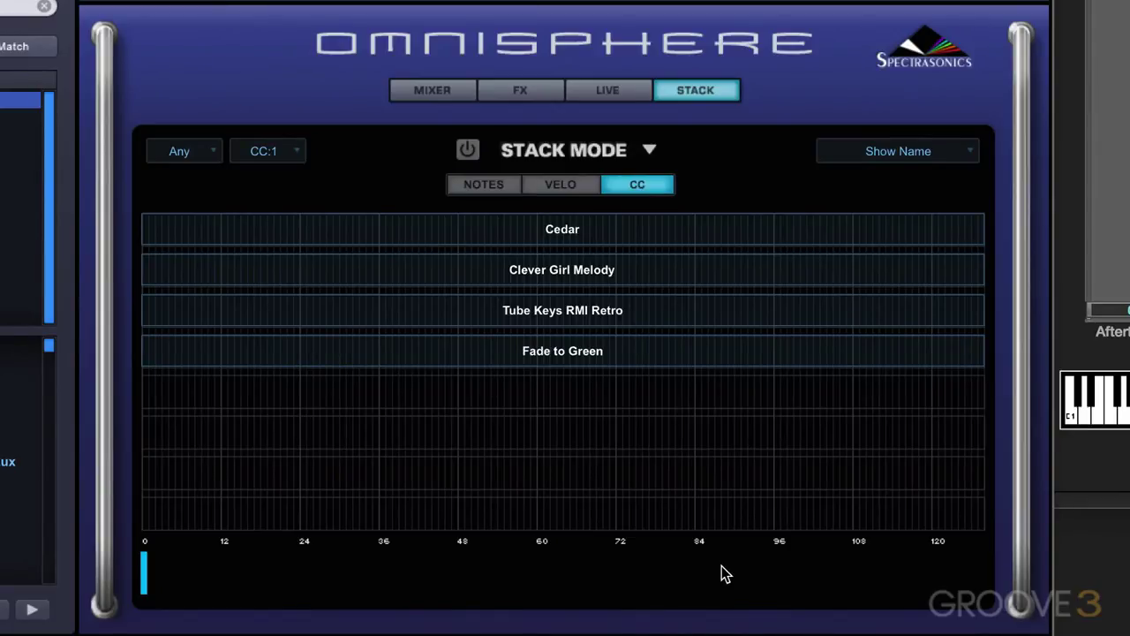
{"action": "left_click", "coordinate": [505, 189]}
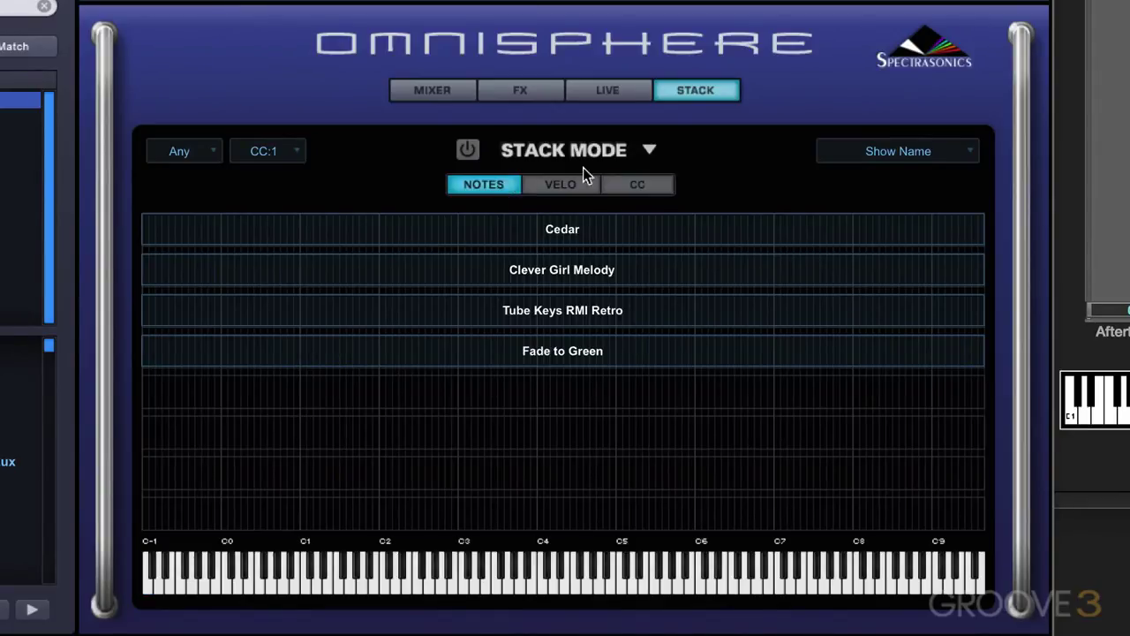
Turn on Stack Mode, leaving its dropdown options unchanged
{"action": "left_click", "coordinate": [468, 150]}
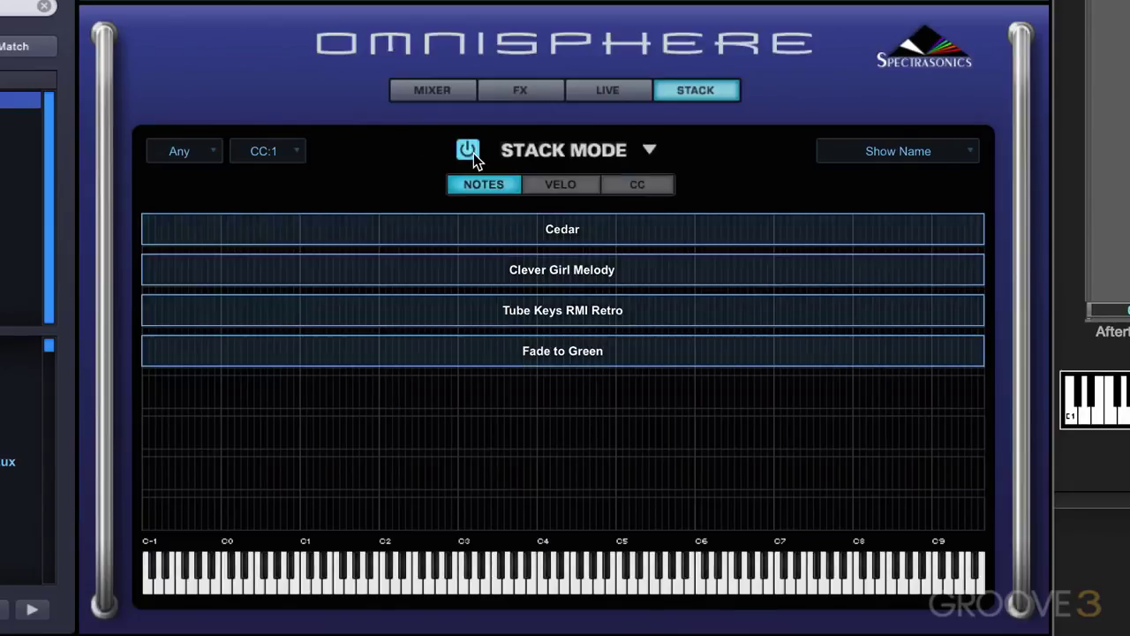
{"action": "left_click", "coordinate": [651, 151]}
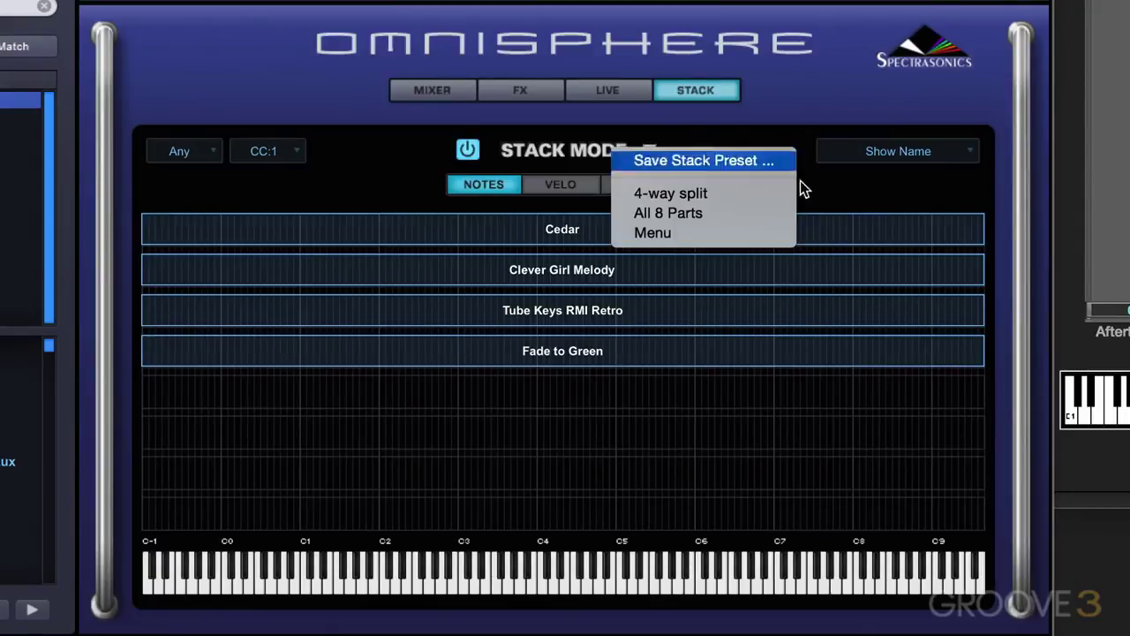
{"action": "left_click", "coordinate": [843, 183]}
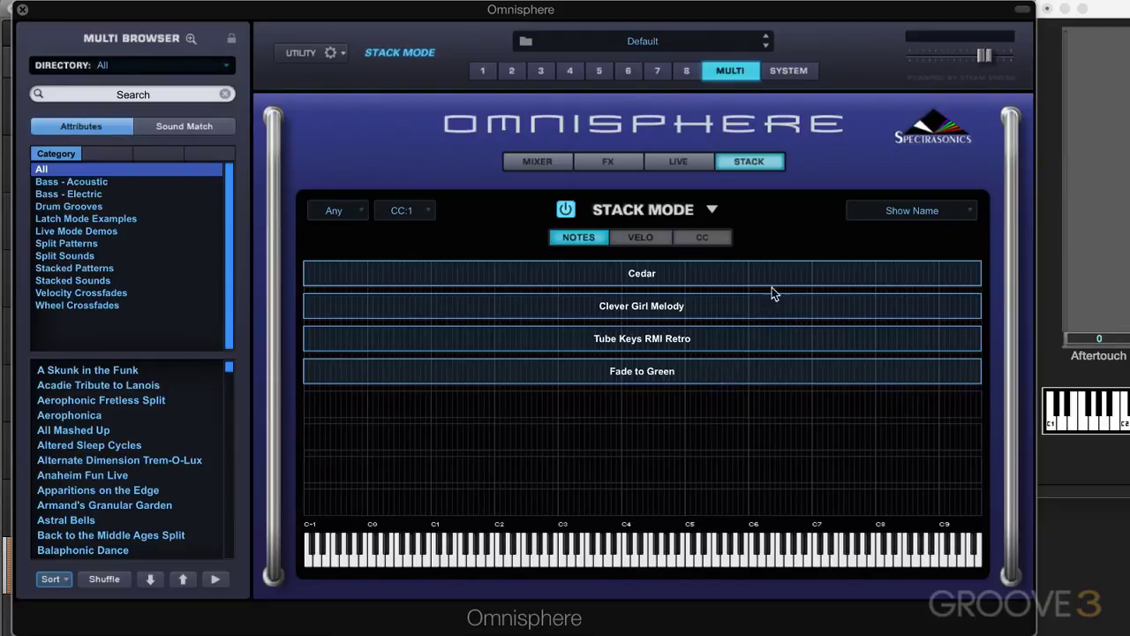
Glance over the LIVE and MIXER pages, then return to the STACK layout
{"action": "left_click", "coordinate": [676, 162]}
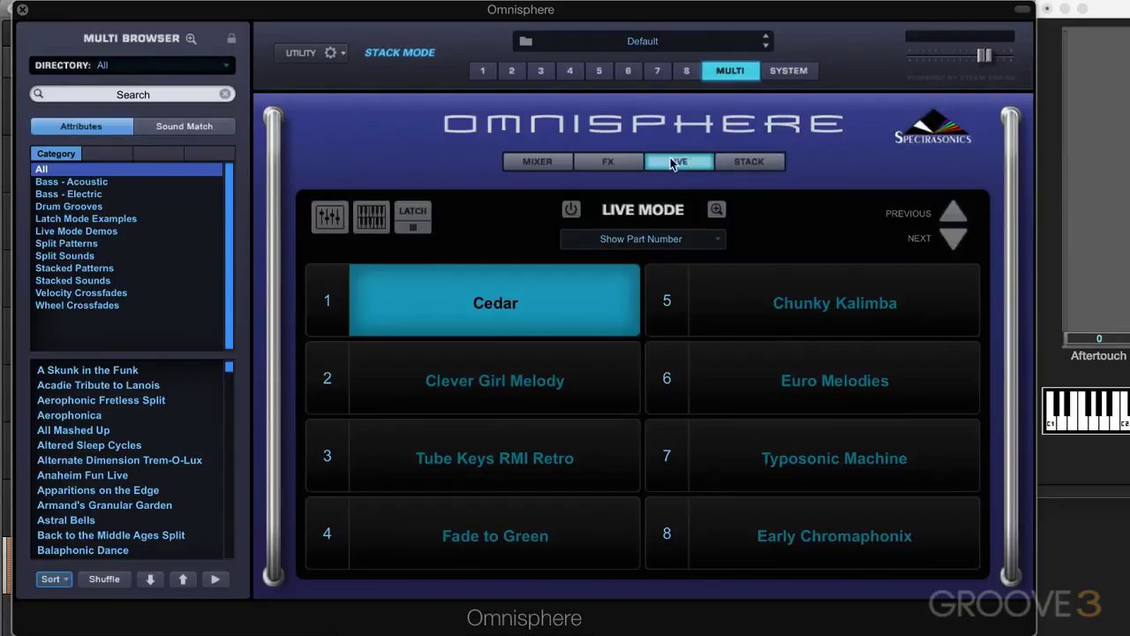
{"action": "left_click", "coordinate": [537, 162]}
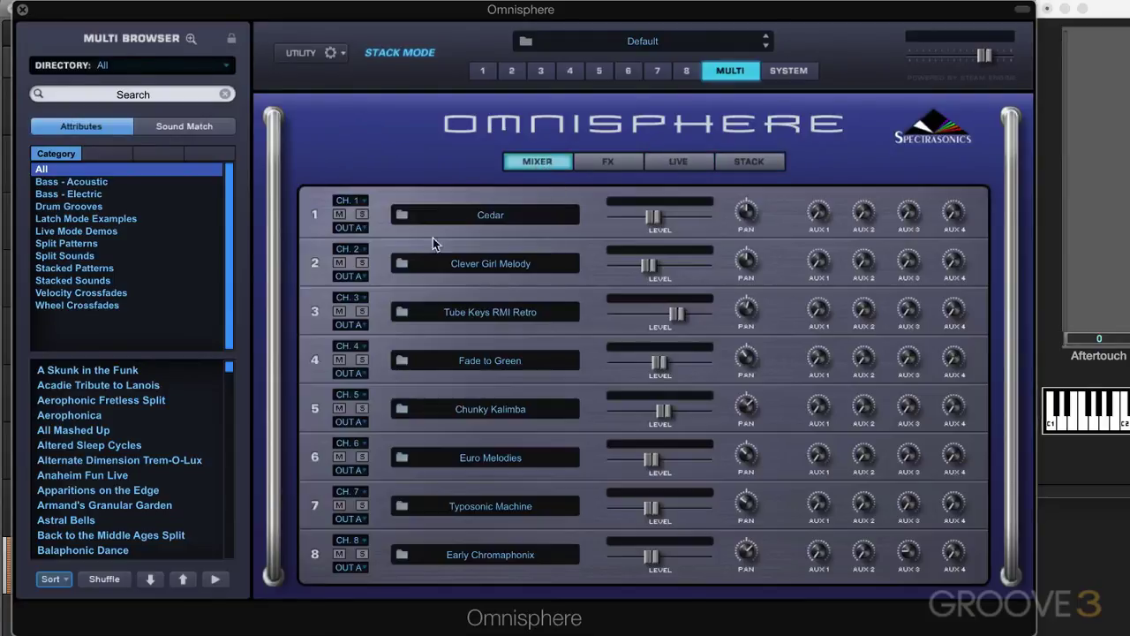
{"action": "left_click", "coordinate": [762, 163]}
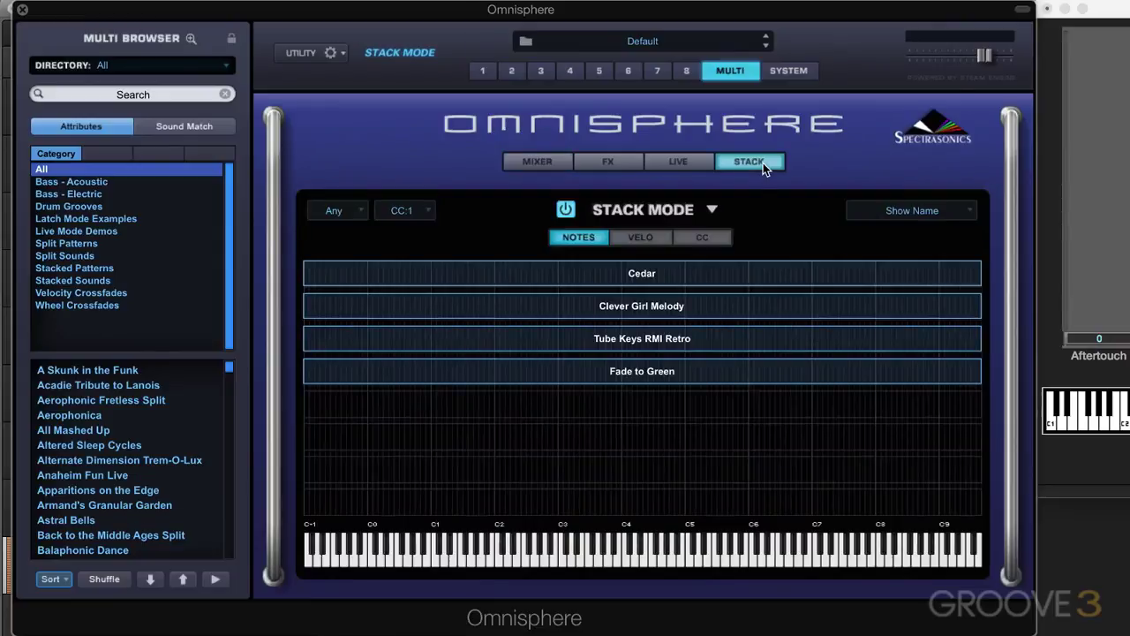
Keep the stack's MIDI channel at Any and set CC 25 as the crossfade controller
{"action": "left_click", "coordinate": [337, 210]}
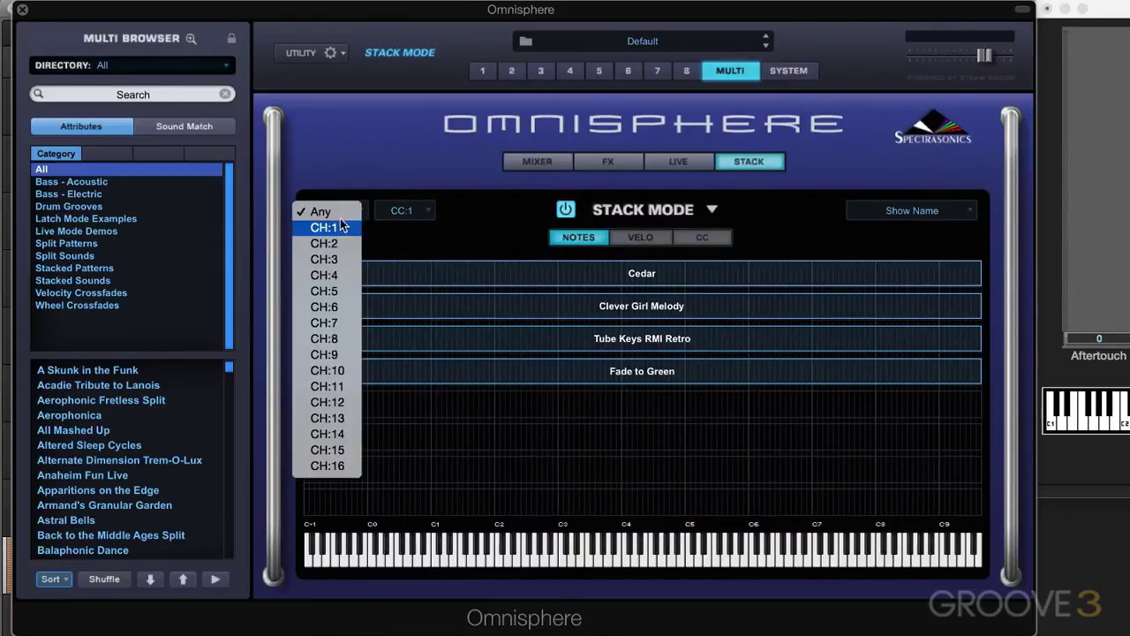
{"action": "left_click", "coordinate": [403, 232]}
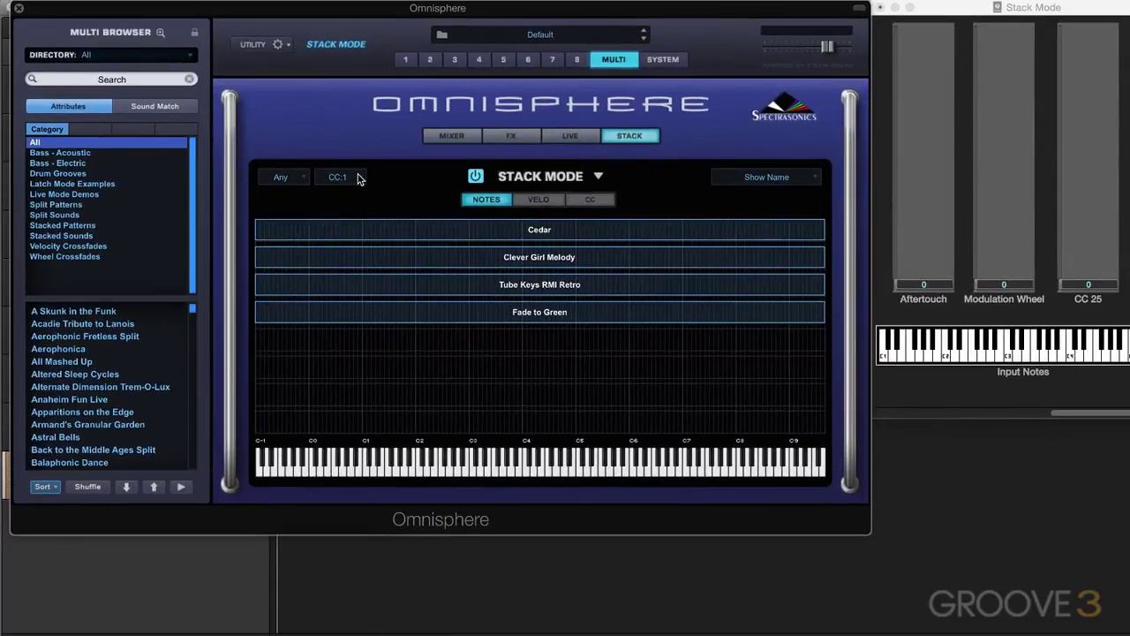
{"action": "left_click", "coordinate": [357, 177]}
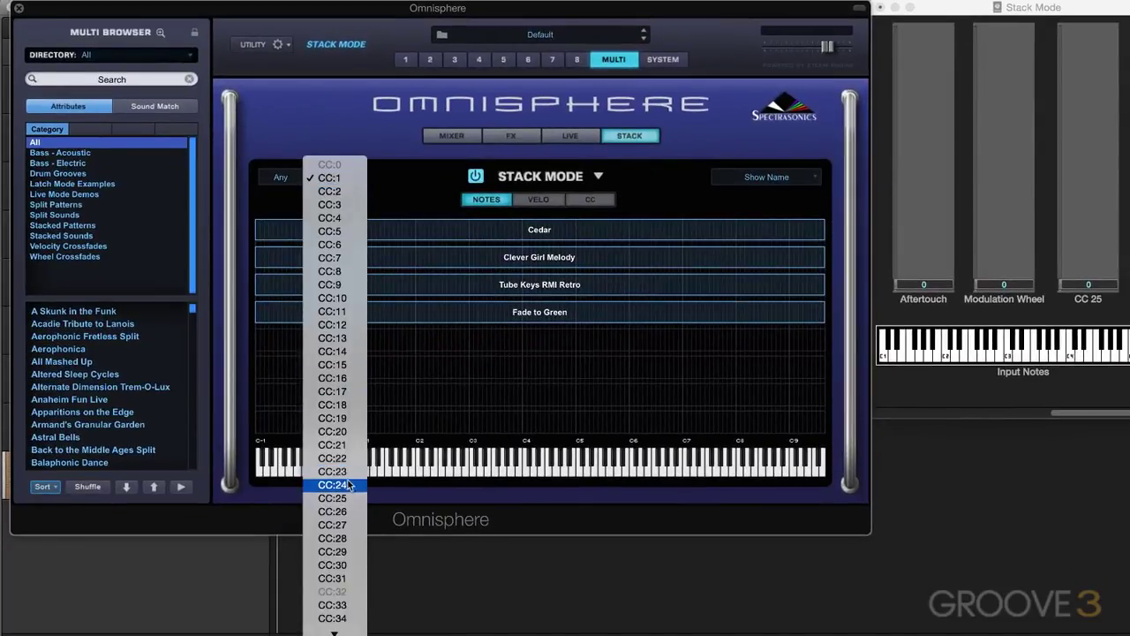
{"action": "key", "text": "Escape"}
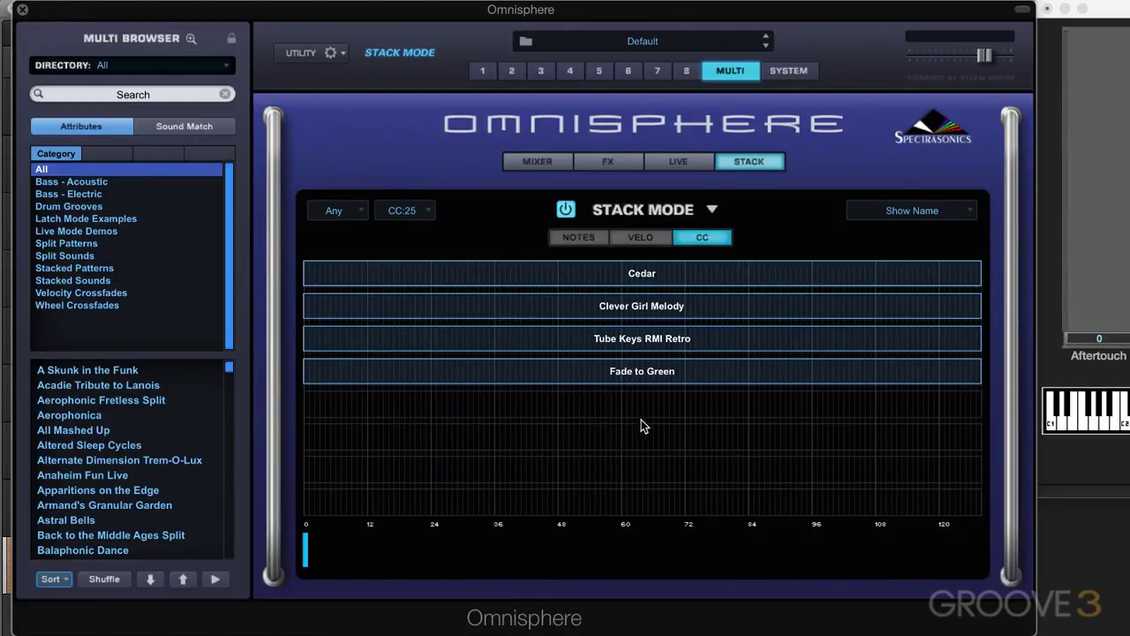
Remove Fade to Green, Tube Keys RMI Retro, Clever Girl Melody and Cedar from the stack
{"action": "left_click", "coordinate": [579, 237]}
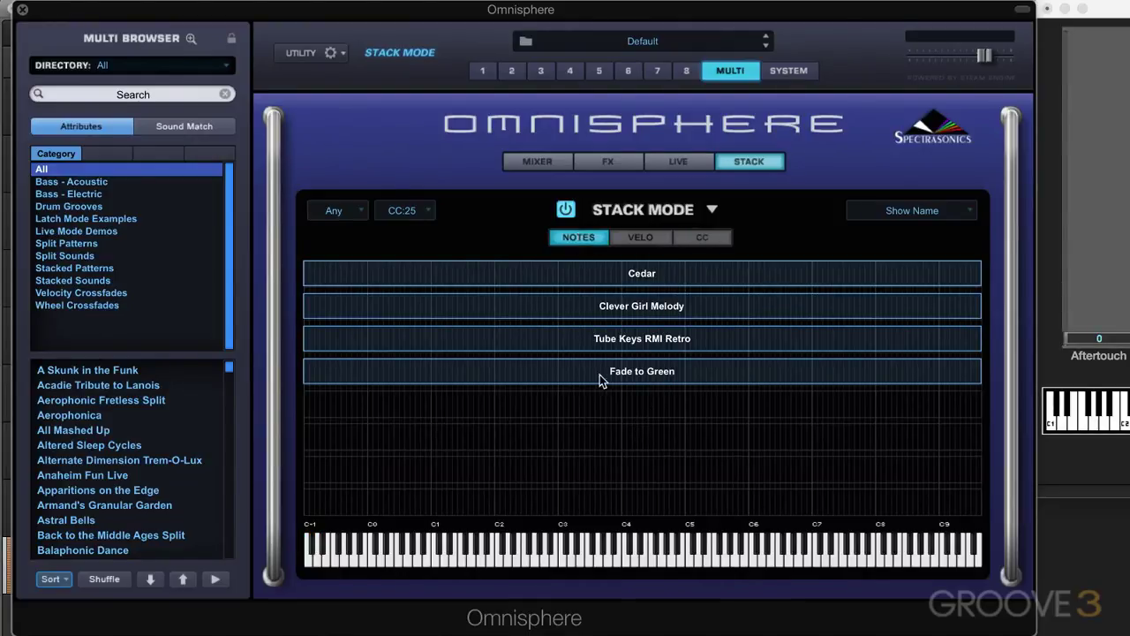
{"action": "right_click", "coordinate": [637, 372]}
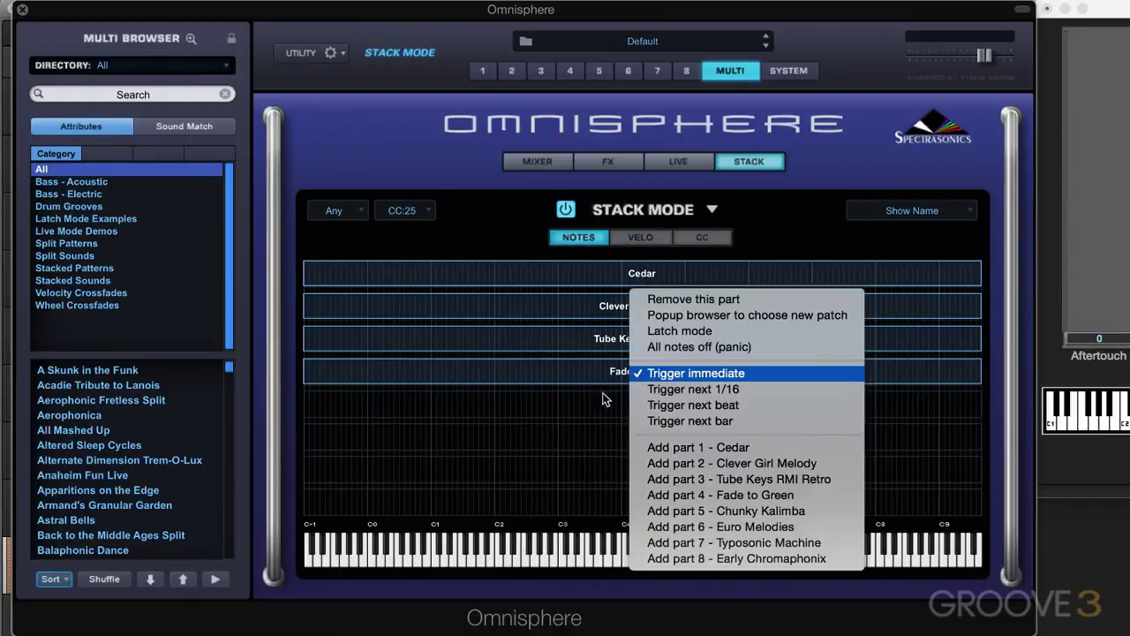
{"action": "left_click", "coordinate": [682, 300]}
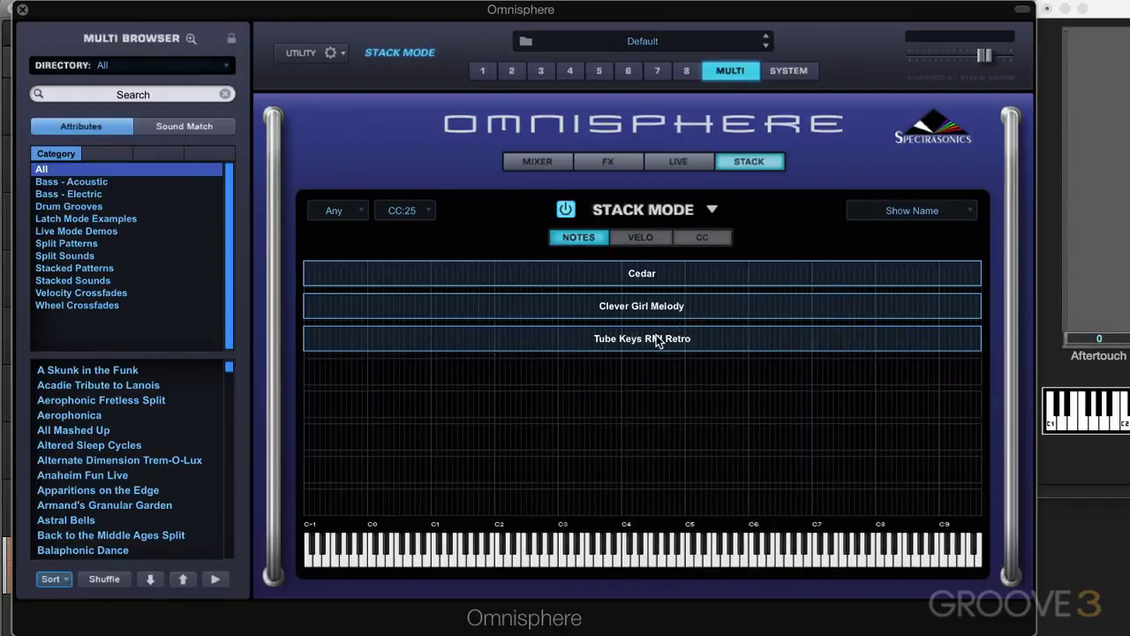
{"action": "right_click", "coordinate": [657, 342]}
{"action": "left_click", "coordinate": [682, 338]}
{"action": "right_click", "coordinate": [649, 305]}
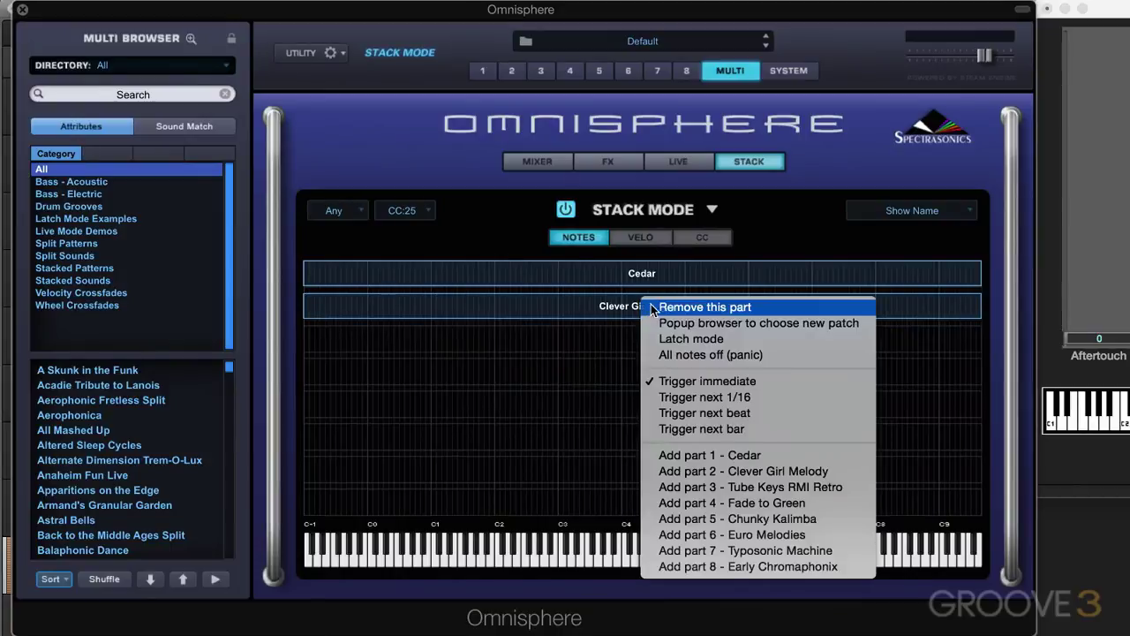
{"action": "left_click", "coordinate": [672, 307]}
{"action": "right_click", "coordinate": [651, 271]}
{"action": "left_click", "coordinate": [653, 271]}
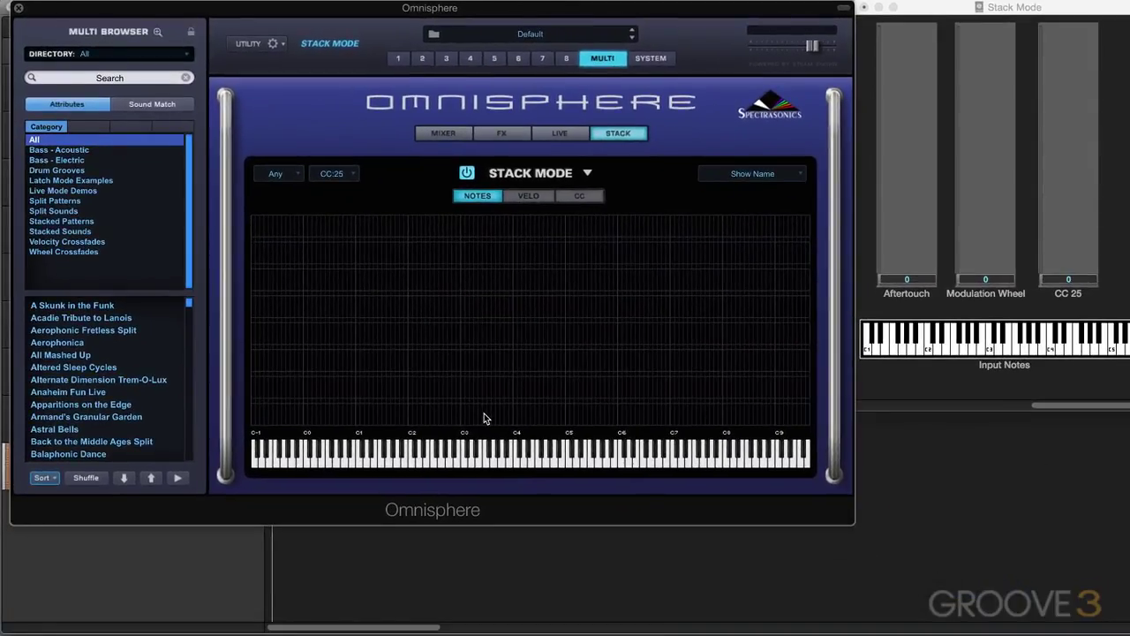
Add part 1 Cedar and part 7 Typosonic Machine as the new stack layers
{"action": "right_click", "coordinate": [484, 413]}
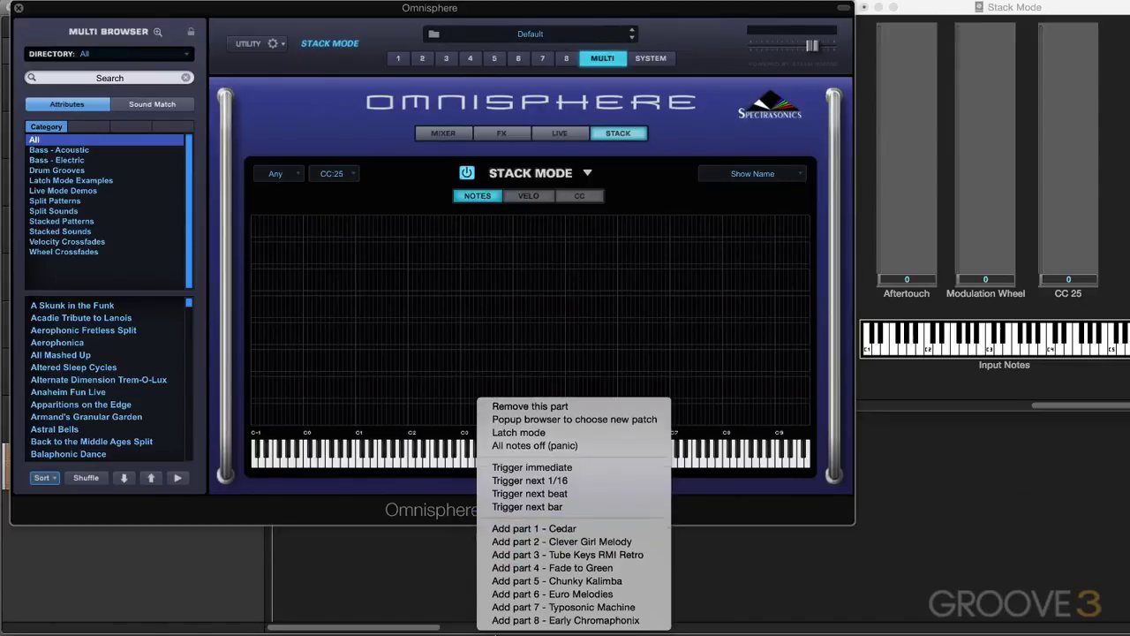
{"action": "left_click", "coordinate": [533, 528]}
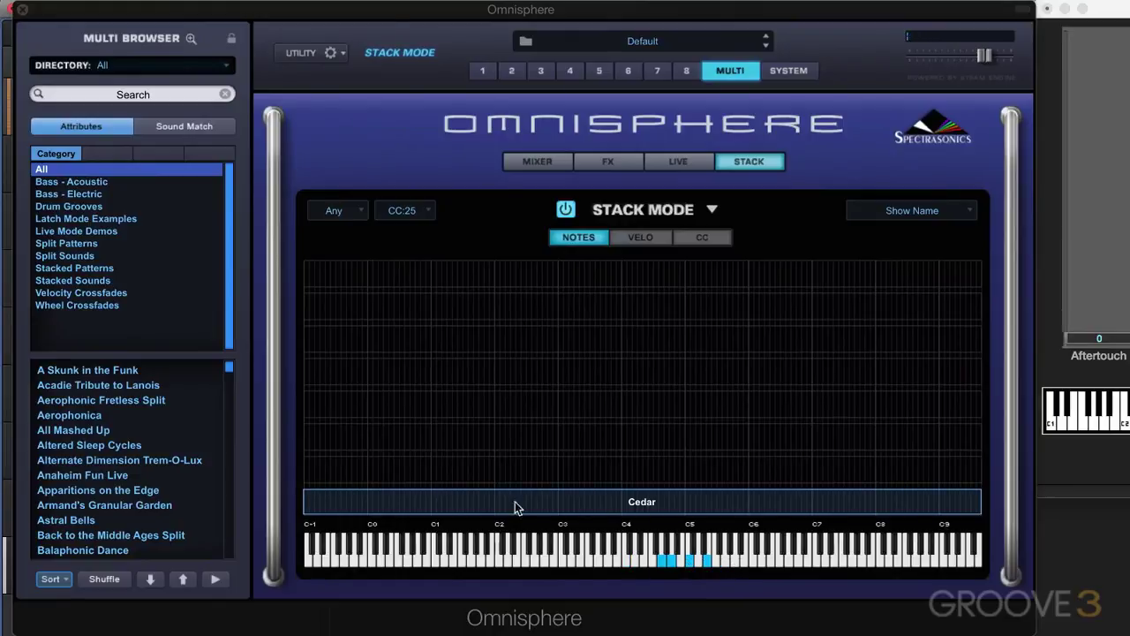
{"action": "right_click", "coordinate": [652, 464]}
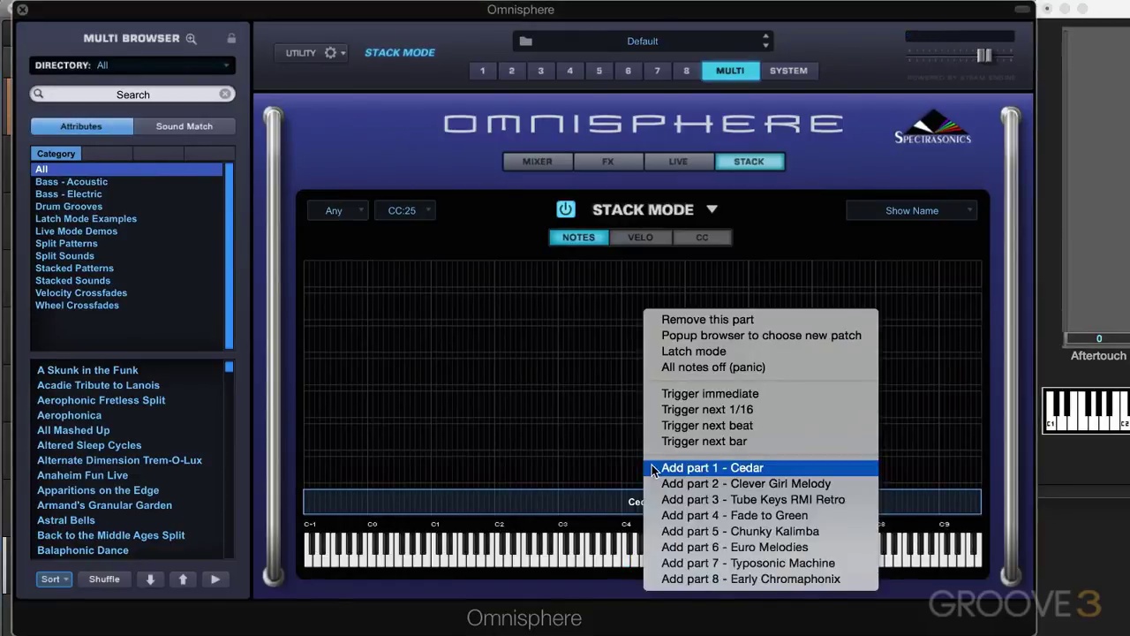
{"action": "left_click", "coordinate": [701, 563]}
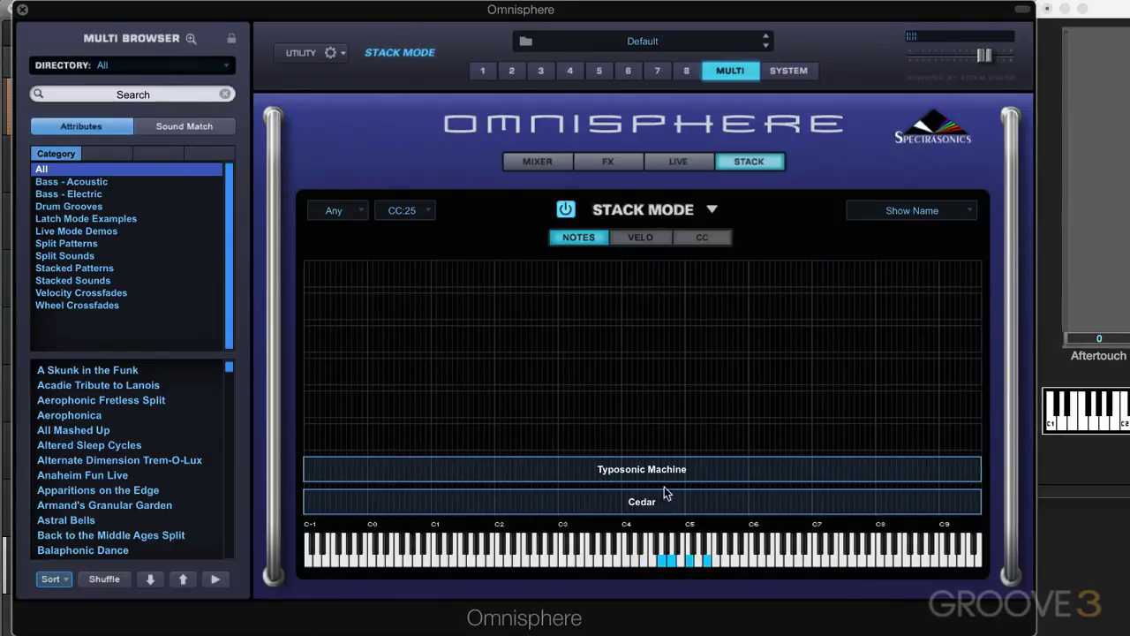
{"action": "left_click", "coordinate": [536, 164]}
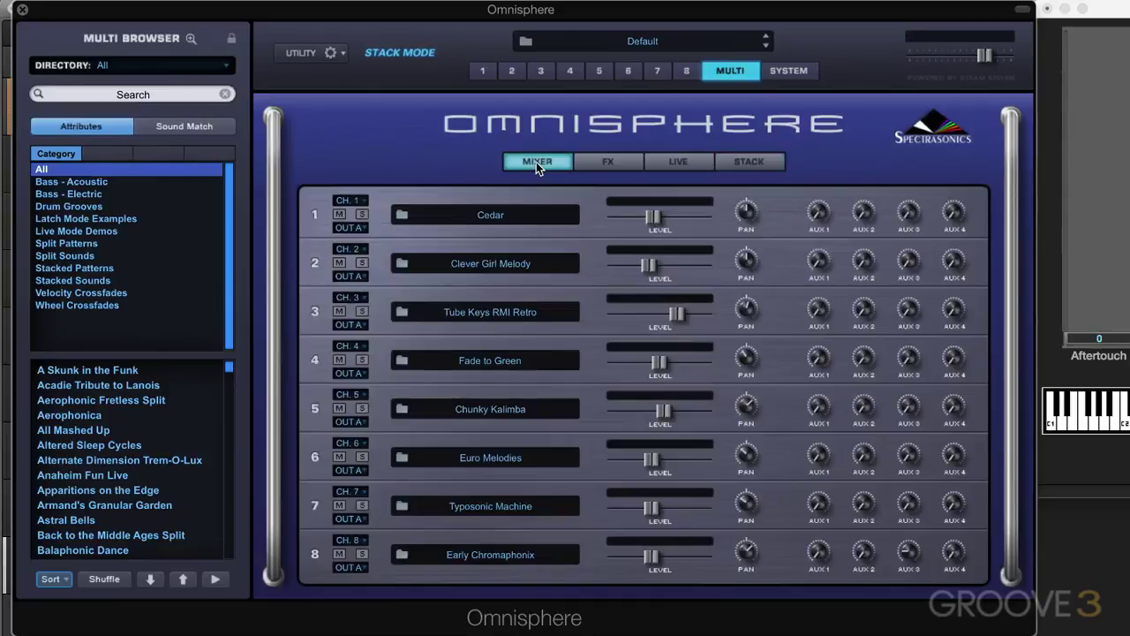
Lower Typosonic Machine's fader slightly and split the keys at C5, Cedar below, Typosonic above
{"action": "left_click_drag", "start_coordinate": [652, 507], "coordinate": [642, 508]}
{"action": "left_click", "coordinate": [759, 164]}
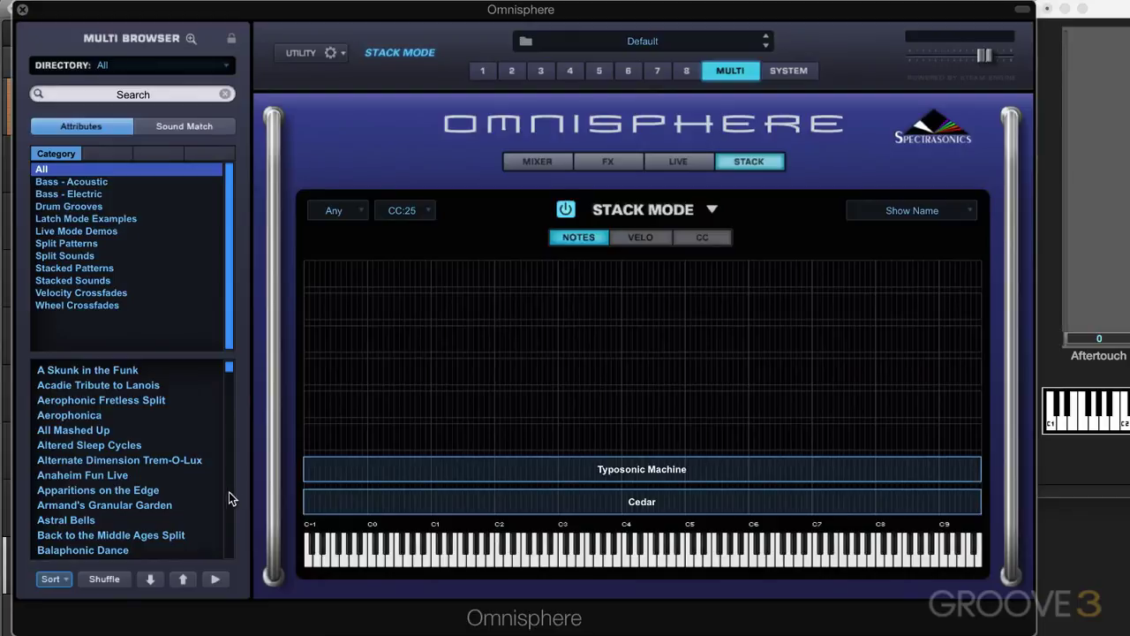
{"action": "left_click_drag", "start_coordinate": [307, 478], "coordinate": [681, 498]}
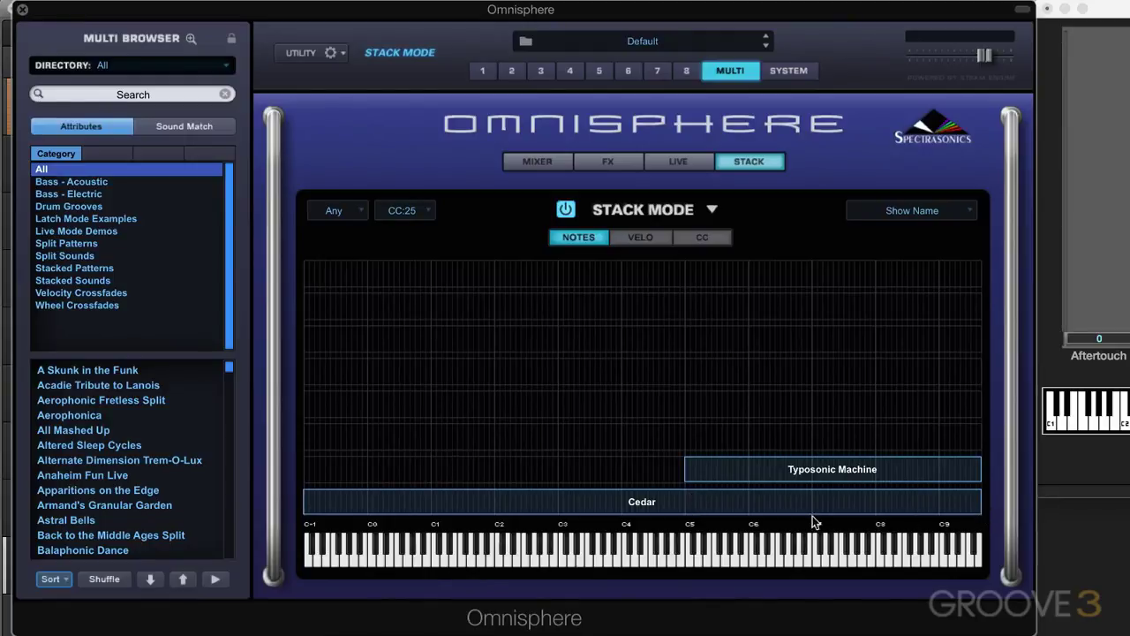
{"action": "left_click_drag", "start_coordinate": [981, 519], "coordinate": [683, 517]}
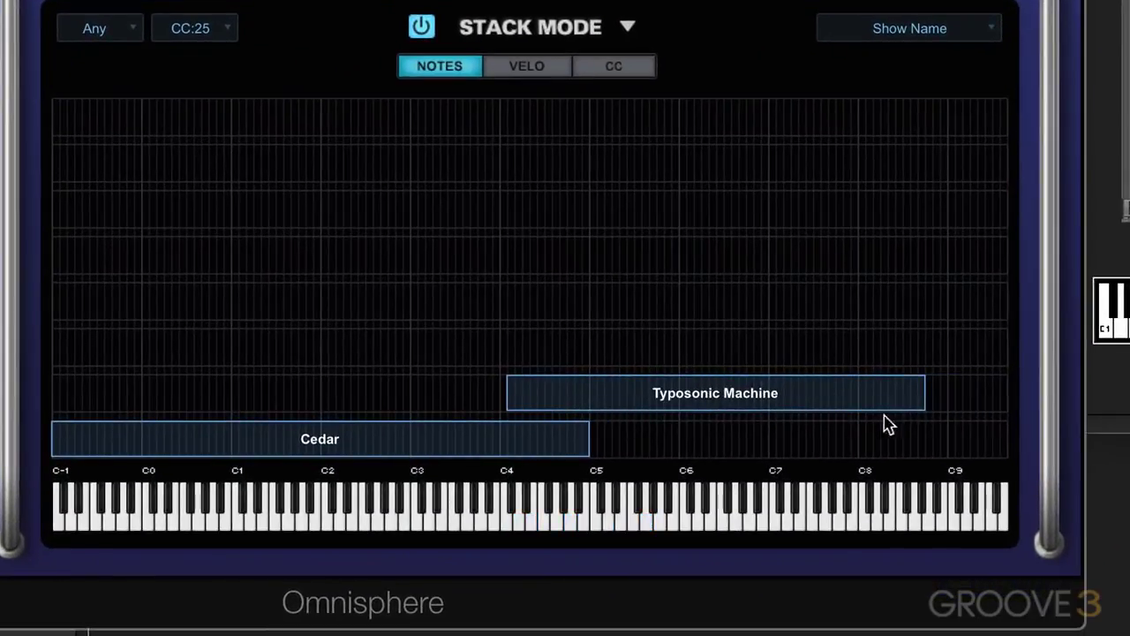
Extend Typosonic Machine to the top key and crossfade it with Cedar between C4 and C5
{"action": "left_click_drag", "start_coordinate": [927, 412], "coordinate": [1036, 423]}
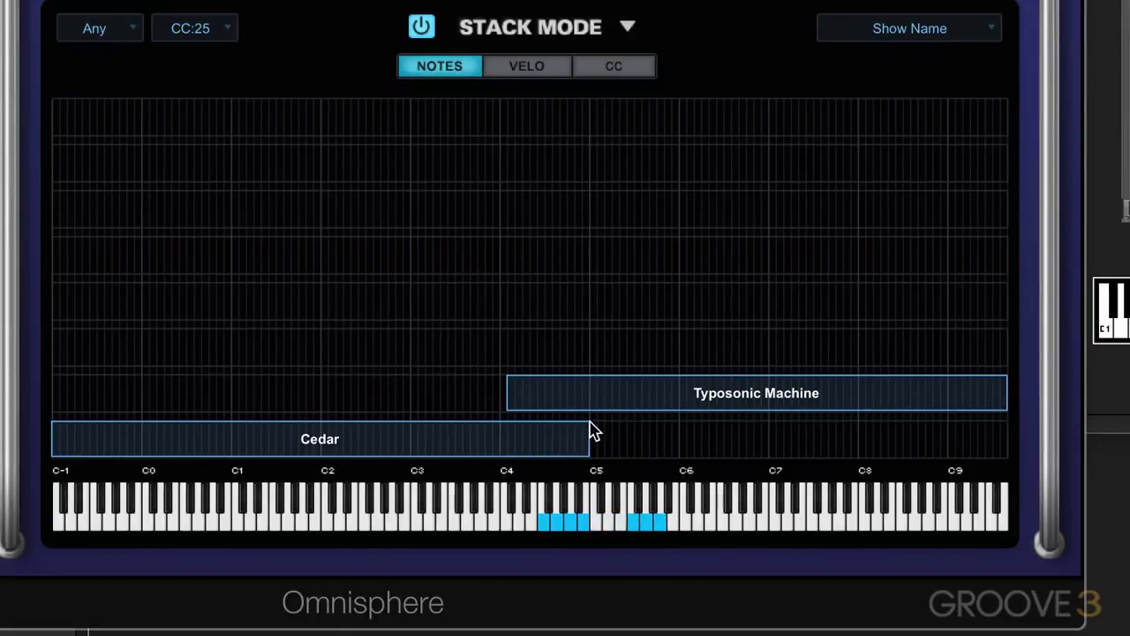
{"action": "left_click_drag", "start_coordinate": [590, 433], "coordinate": [518, 453]}
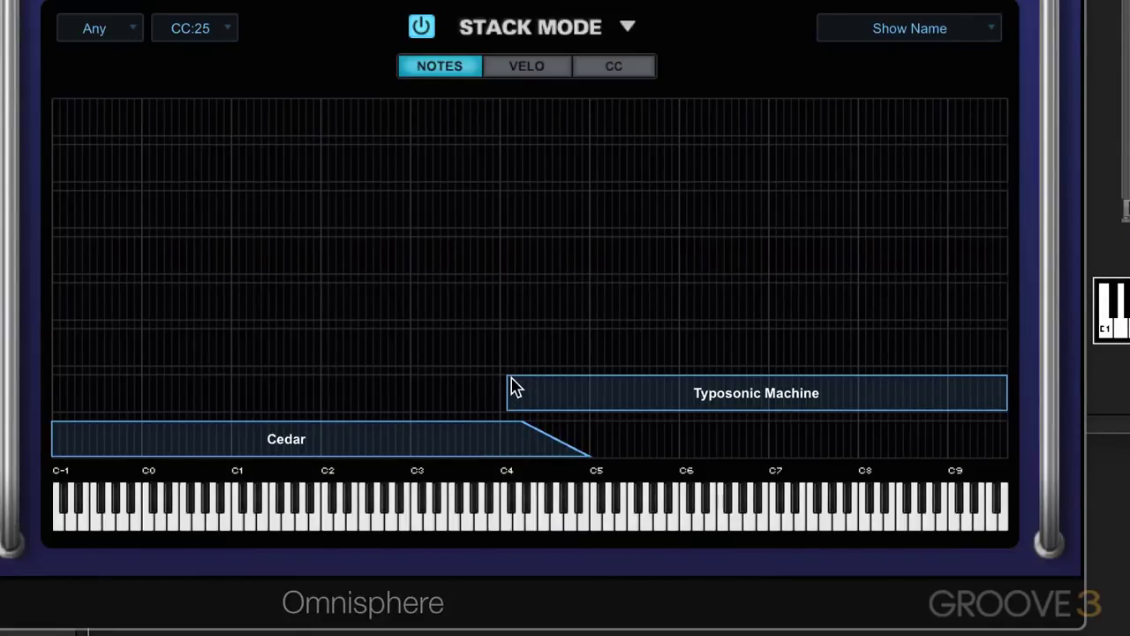
{"action": "left_click_drag", "start_coordinate": [517, 388], "coordinate": [583, 398]}
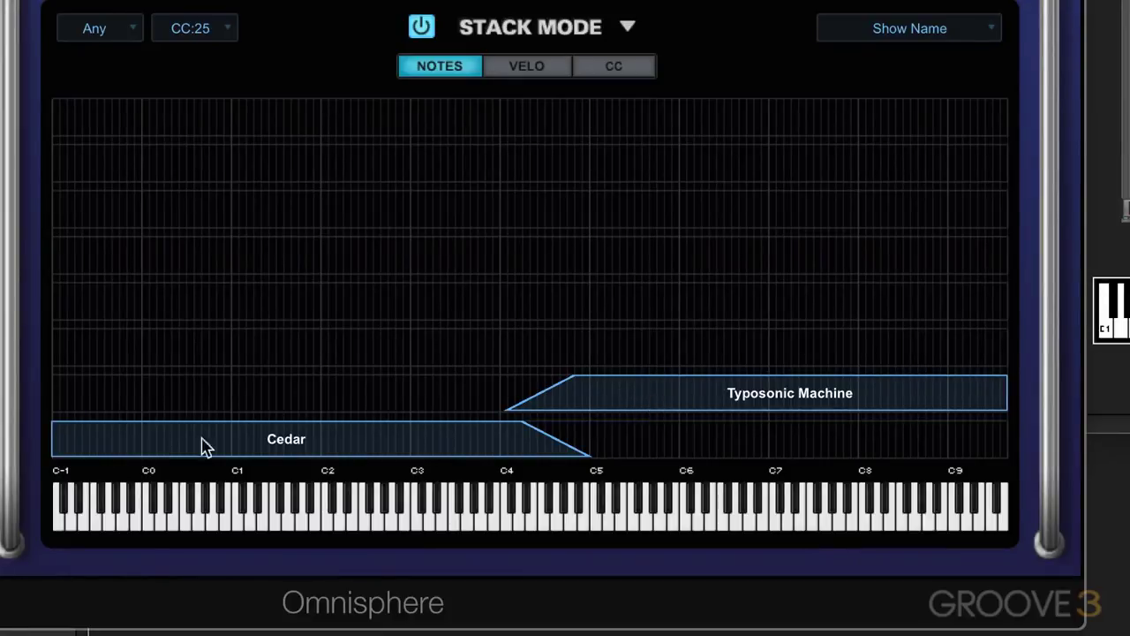
Replace Typosonic Machine with part 4 Fade to Green, squaring off Cedar's upper edge
{"action": "right_click", "coordinate": [688, 402]}
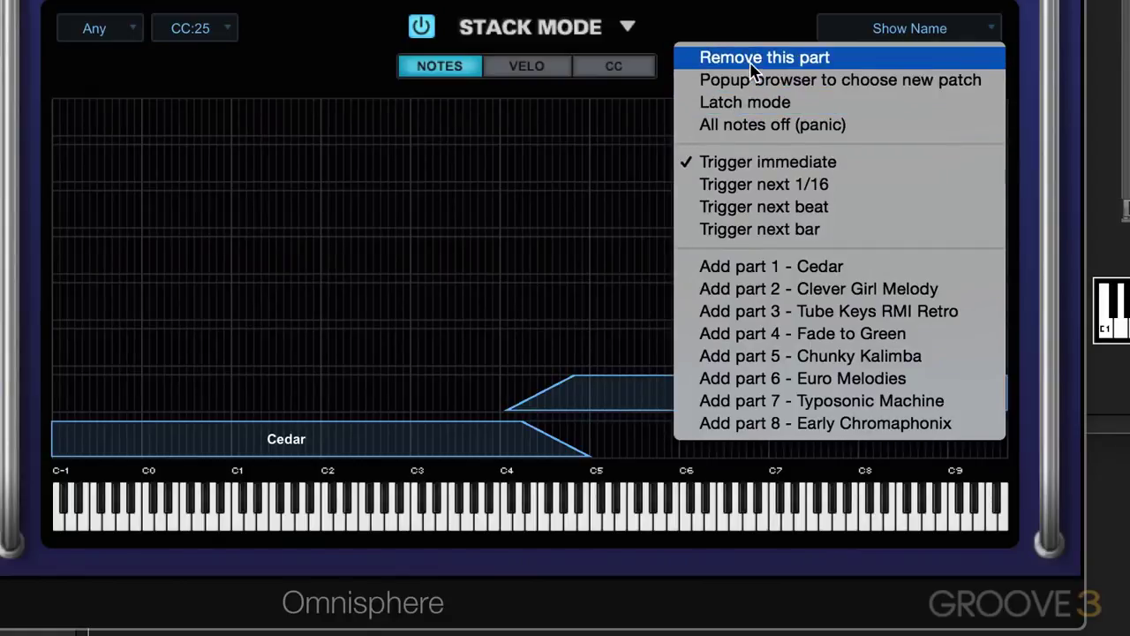
{"action": "left_click", "coordinate": [715, 57]}
{"action": "left_click_drag", "start_coordinate": [522, 432], "coordinate": [608, 434]}
{"action": "right_click", "coordinate": [654, 446]}
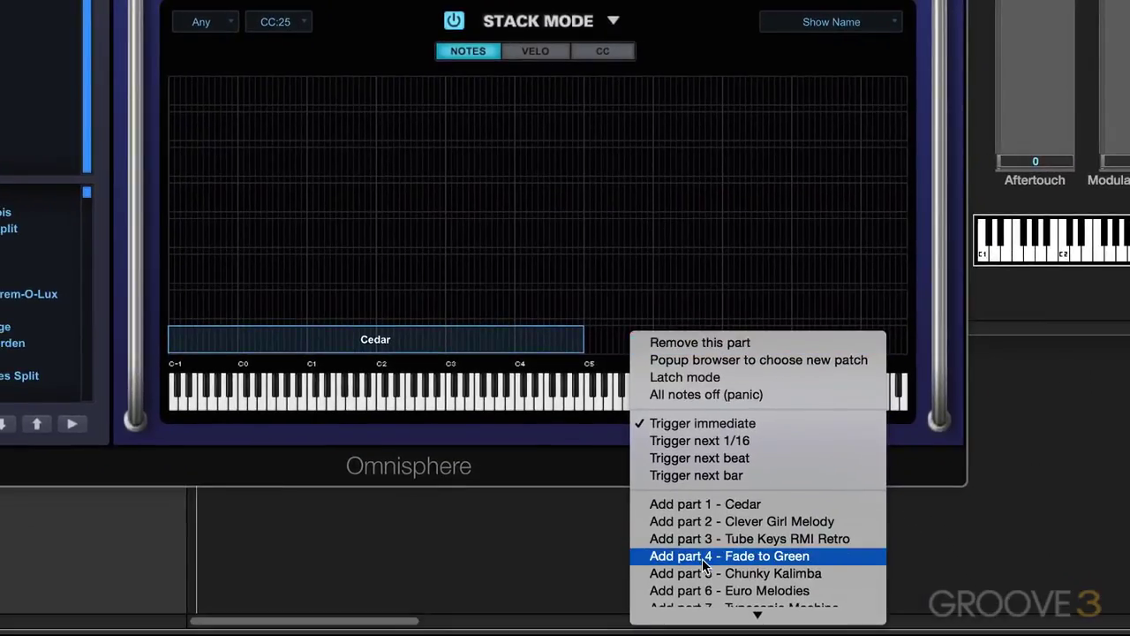
{"action": "left_click", "coordinate": [705, 556]}
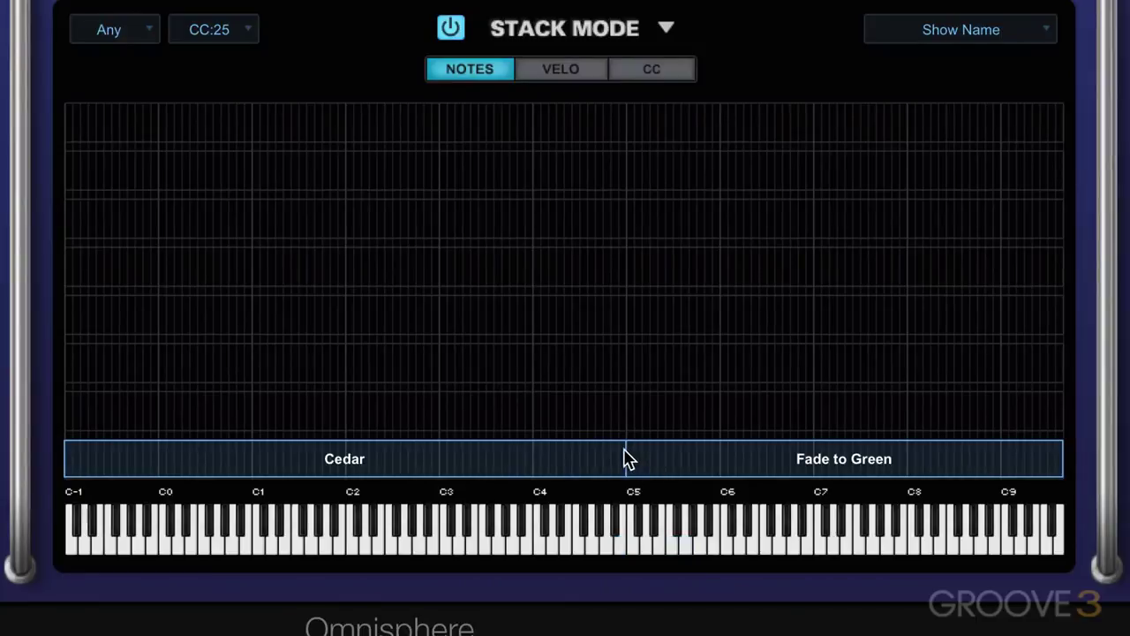
Crossfade Cedar into Fade to Green across roughly C3.5 to C5
{"action": "left_click_drag", "start_coordinate": [626, 458], "coordinate": [655, 478]}
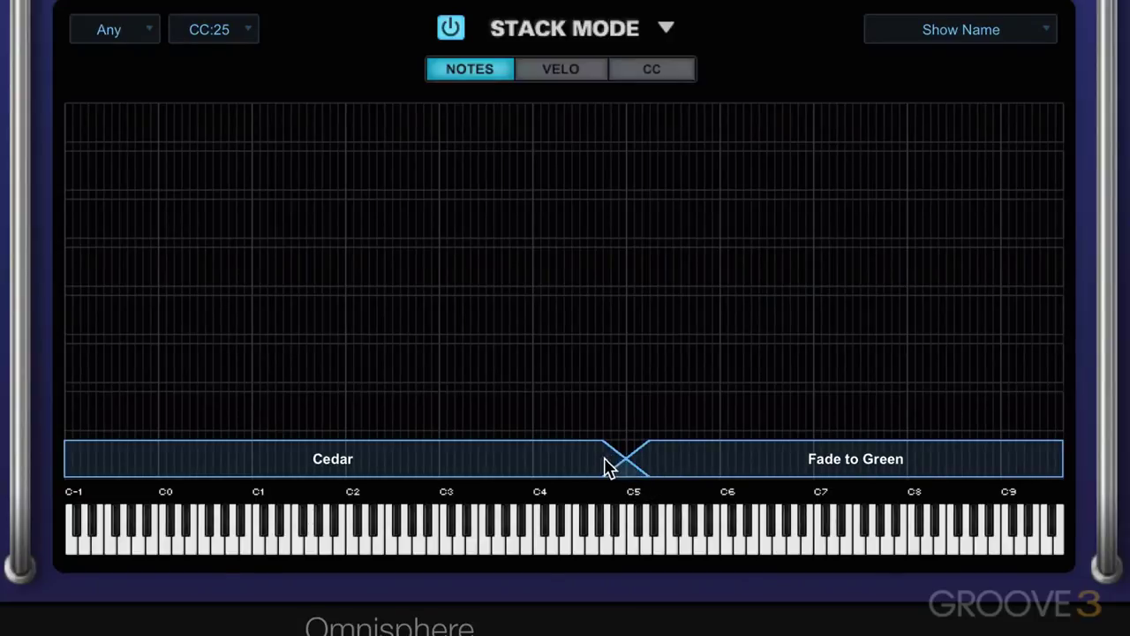
{"action": "left_click_drag", "start_coordinate": [607, 468], "coordinate": [532, 474]}
{"action": "left_click_drag", "start_coordinate": [645, 469], "coordinate": [676, 471]}
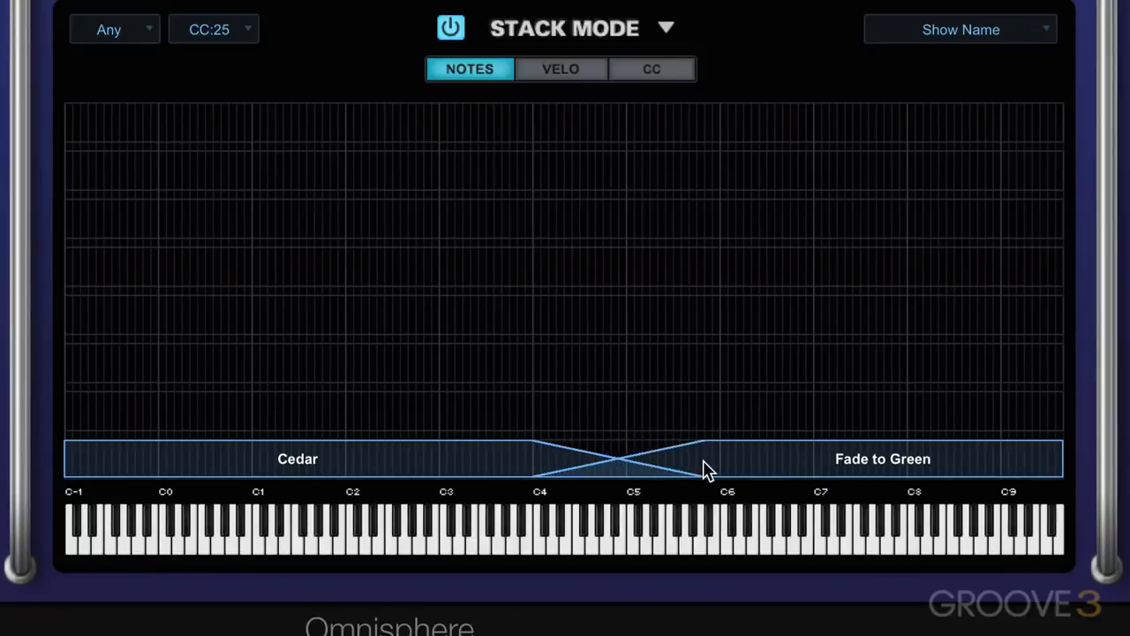
{"action": "left_click_drag", "start_coordinate": [582, 472], "coordinate": [554, 473]}
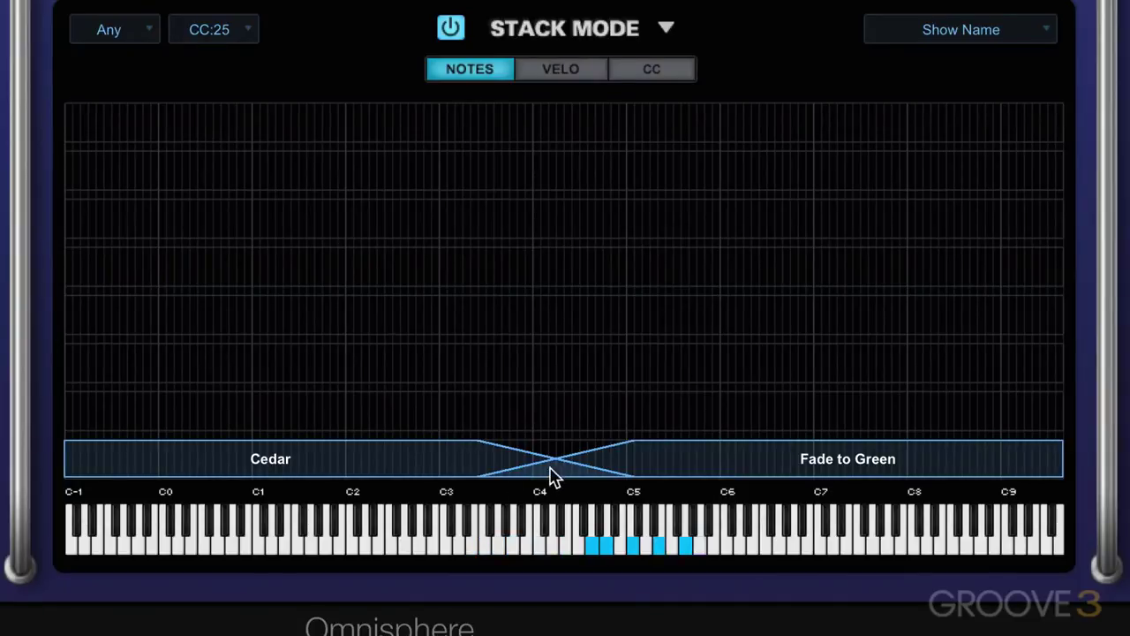
{"action": "right_click", "coordinate": [560, 399]}
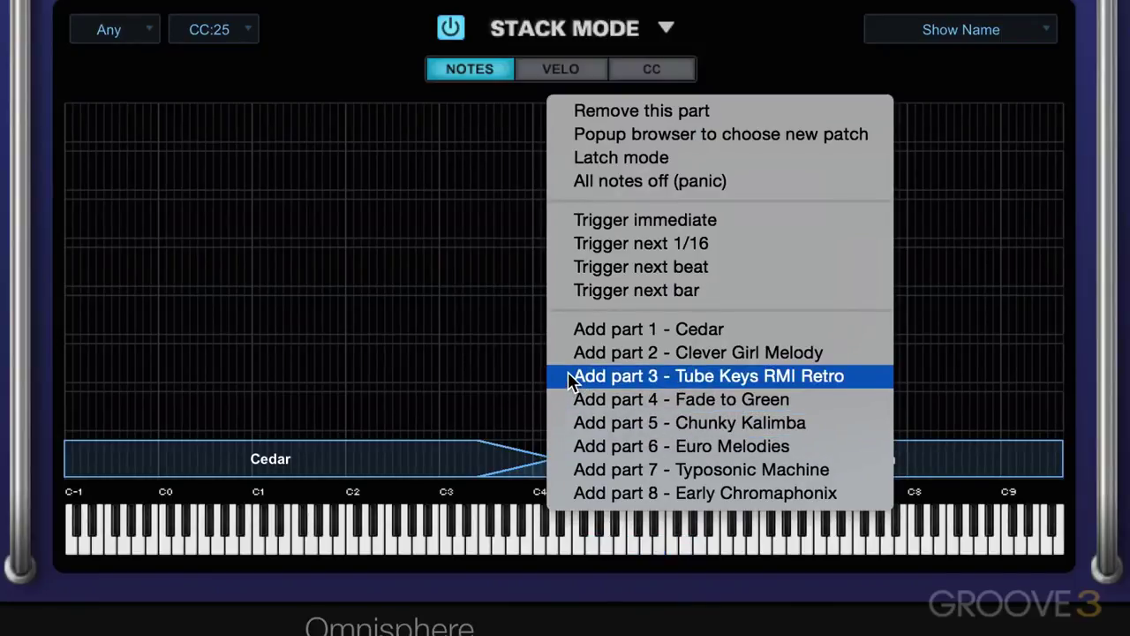
Add part 5 Chunky Kalimba as a full-keyboard layer
{"action": "left_click", "coordinate": [574, 422]}
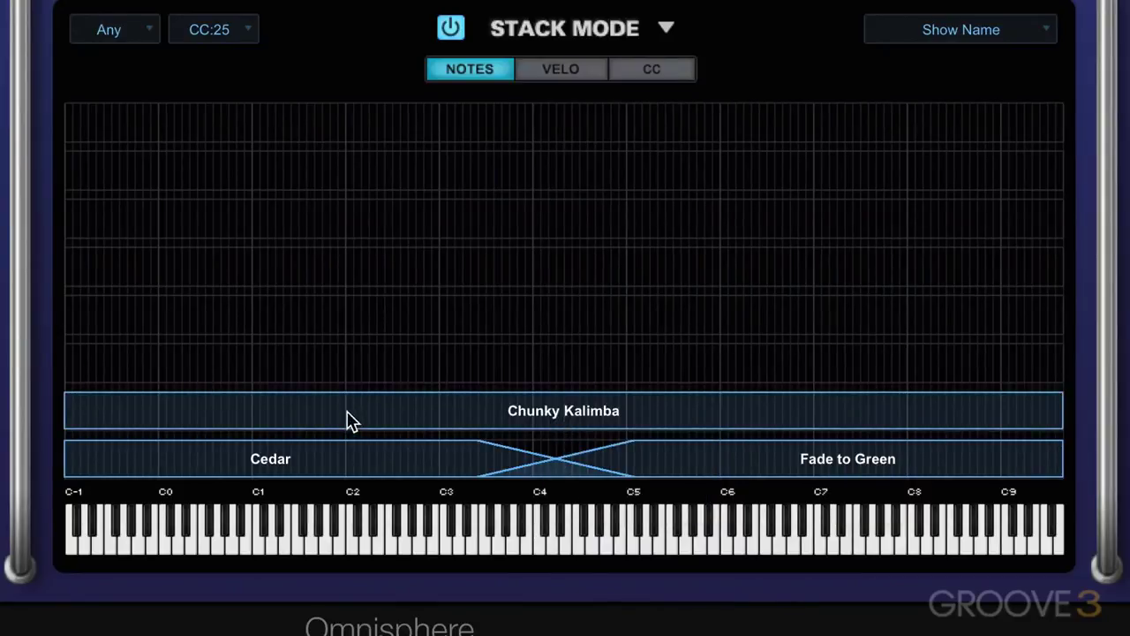